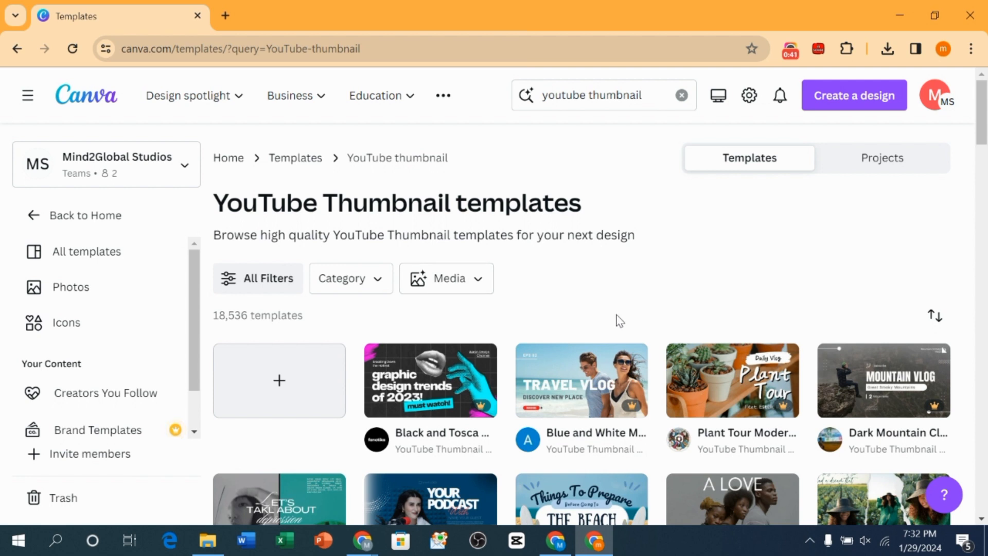
Create a blank YouTube Thumbnail design and insert the uploaded photo of the winking woman in a grey jacket
scroll(641, 327, "down", 1)
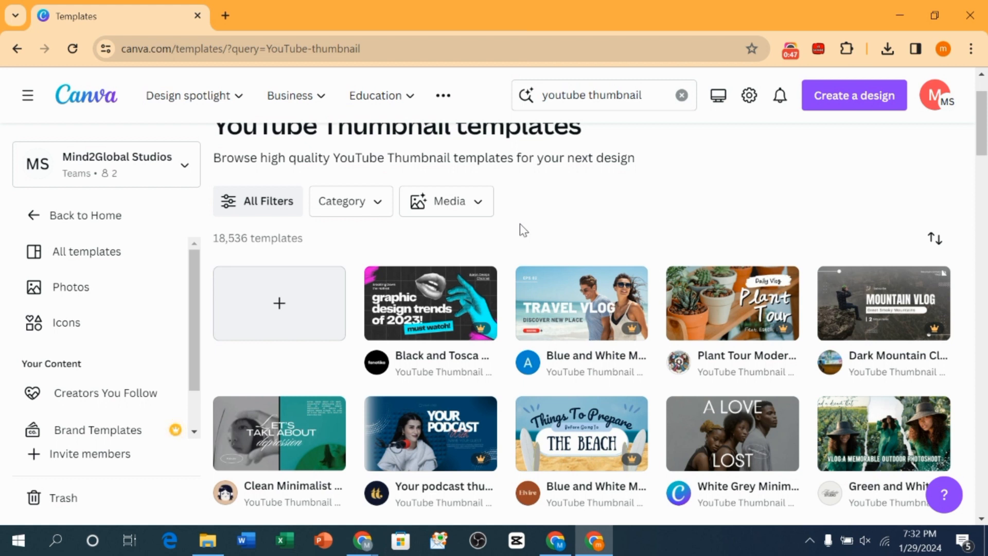
left_click(304, 311)
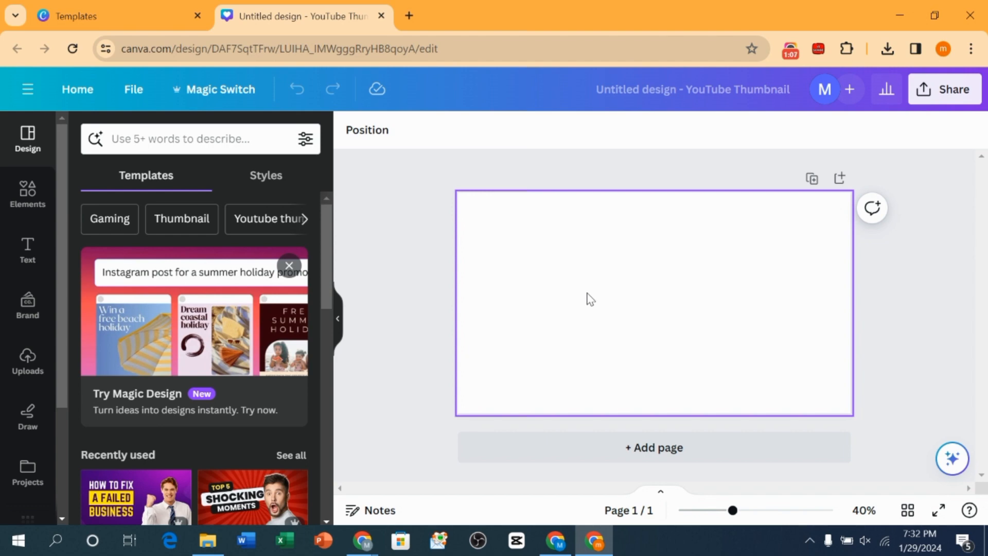
left_click(29, 360)
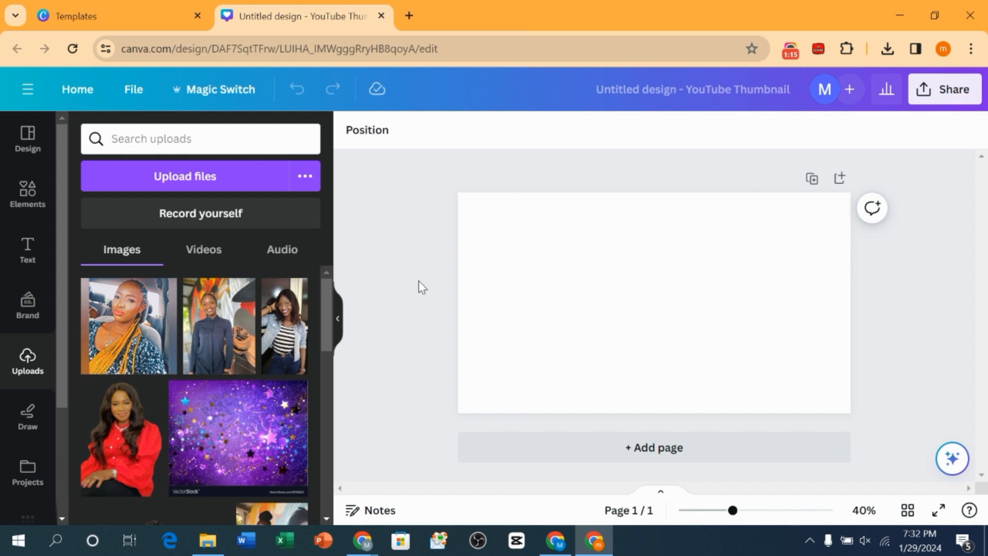
scroll(323, 345, "down", 5)
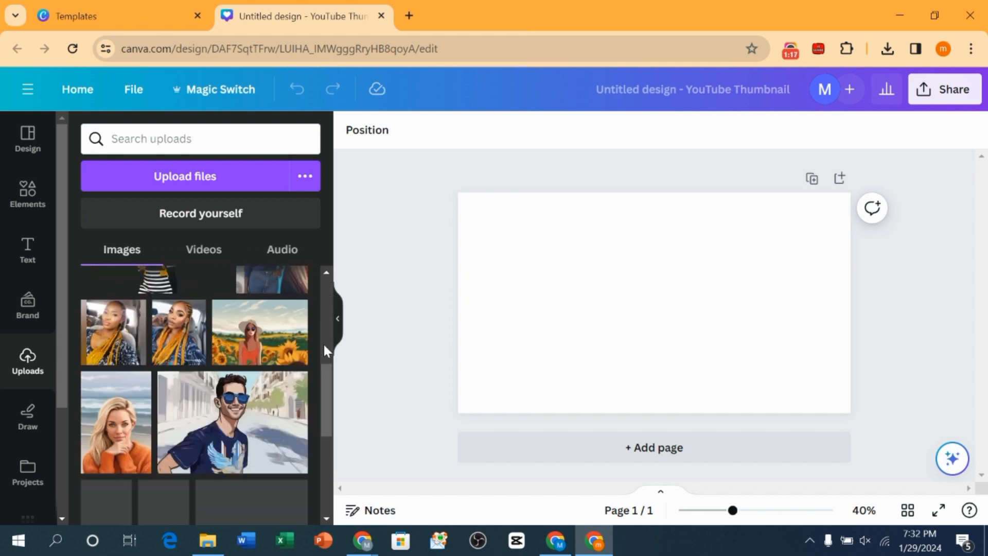
scroll(323, 344, "down", 5)
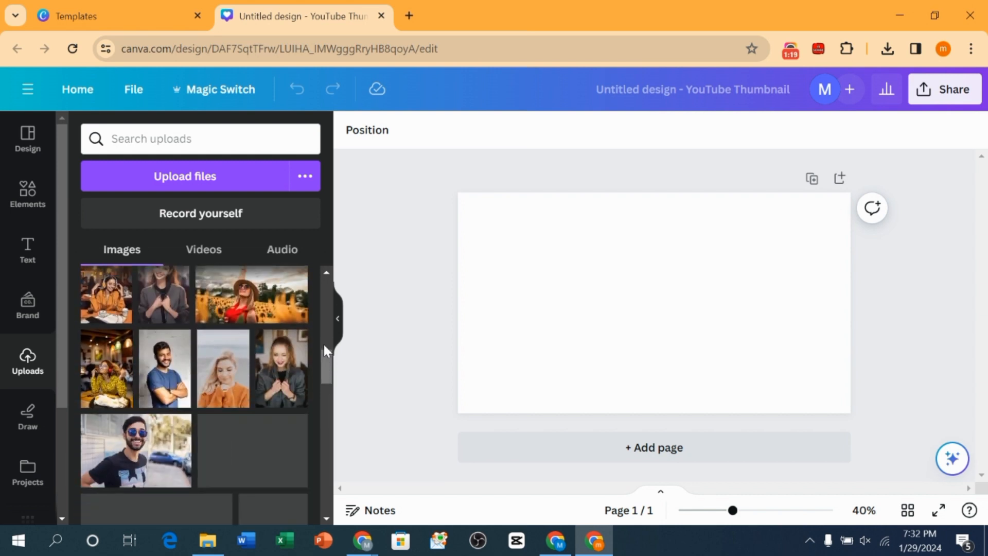
left_click(266, 387)
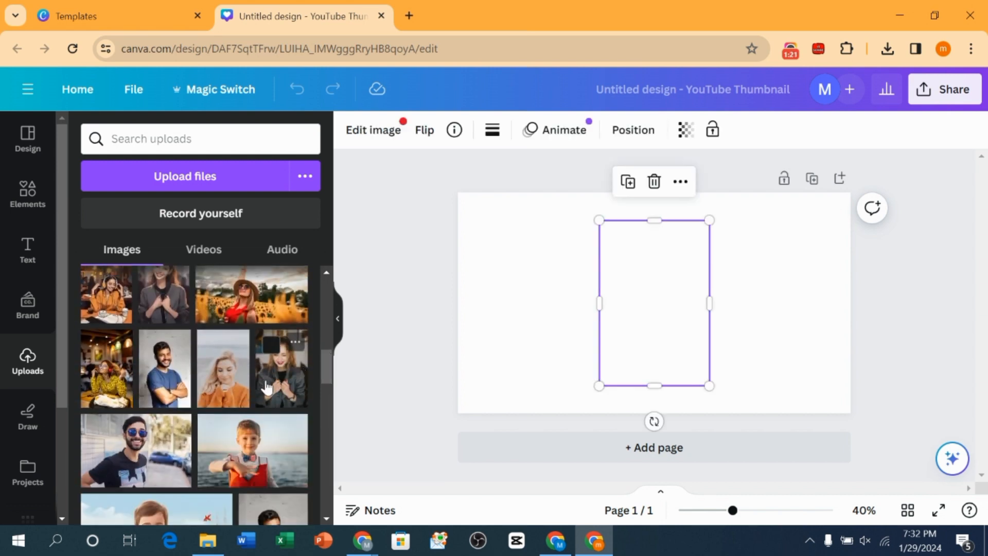
Move the woman's photo to the right side of the page and enlarge it to full page height
left_click_drag(658, 304, 784, 270)
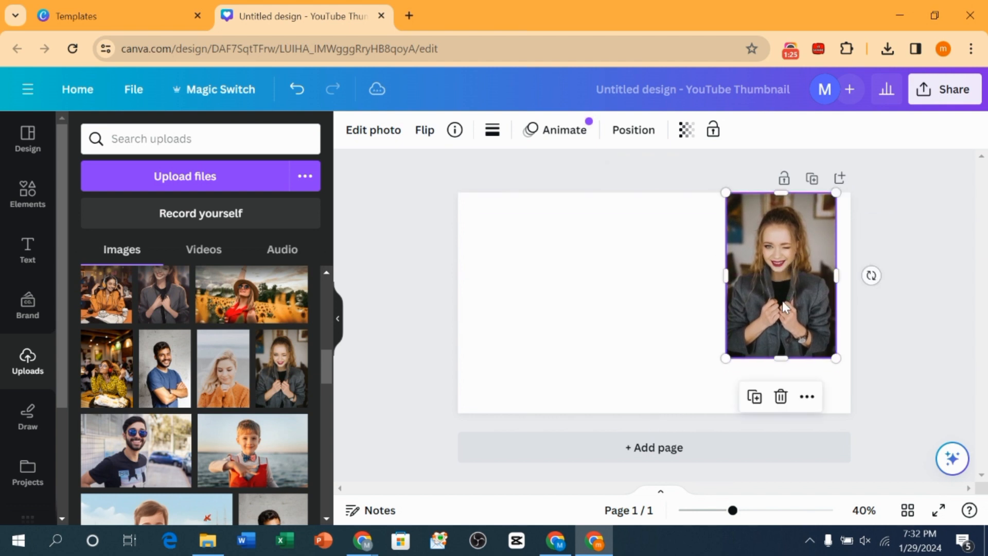
left_click_drag(722, 360, 708, 441)
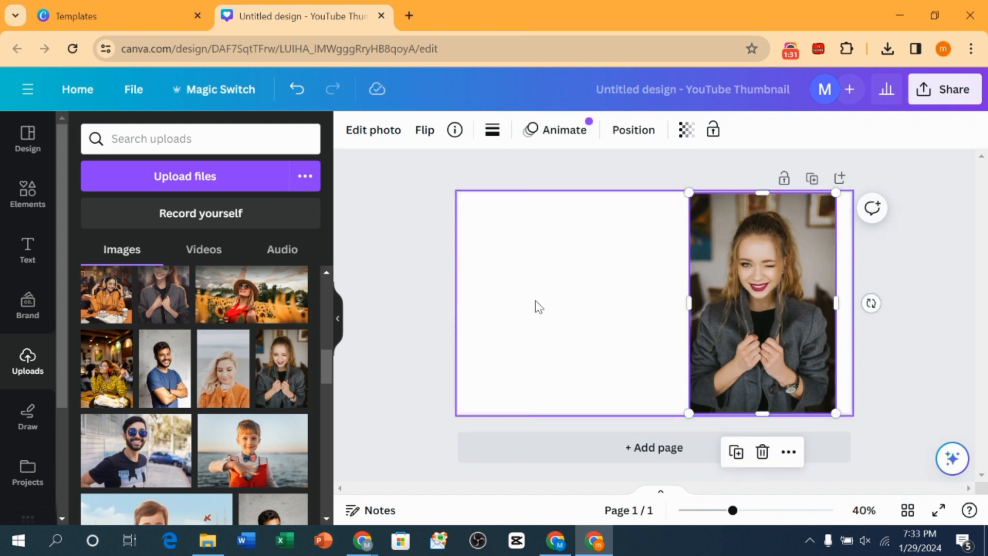
left_click(481, 291)
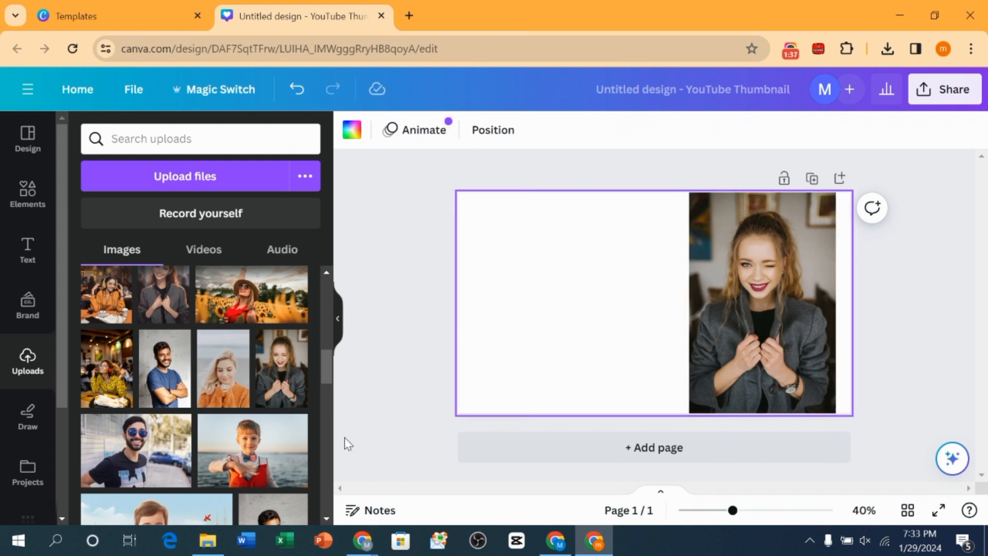
Find the Cartoonify app among the Canva apps and open it
scroll(19, 441, "down", 2)
scroll(21, 443, "down", 1)
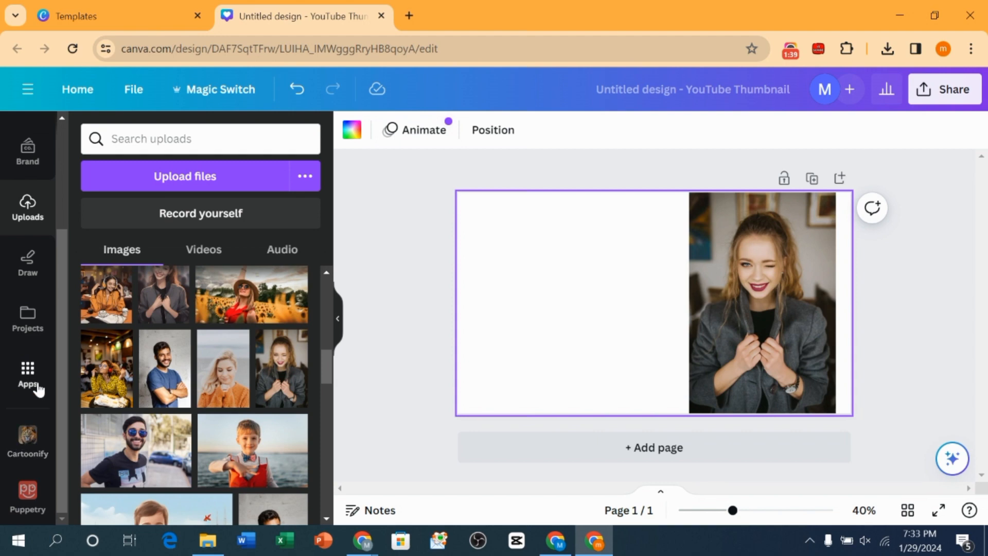
scroll(36, 389, "up", 2)
left_click(33, 455)
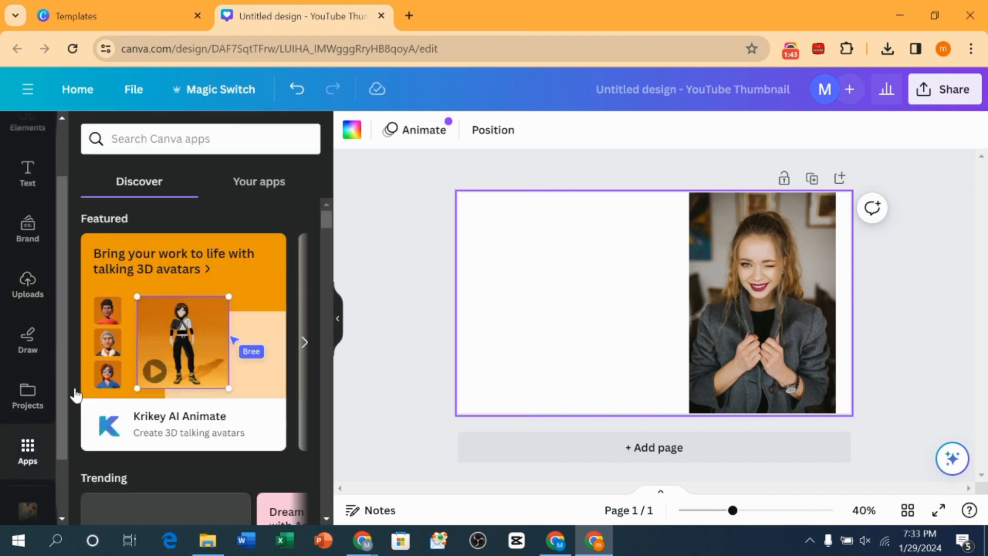
left_click(170, 138)
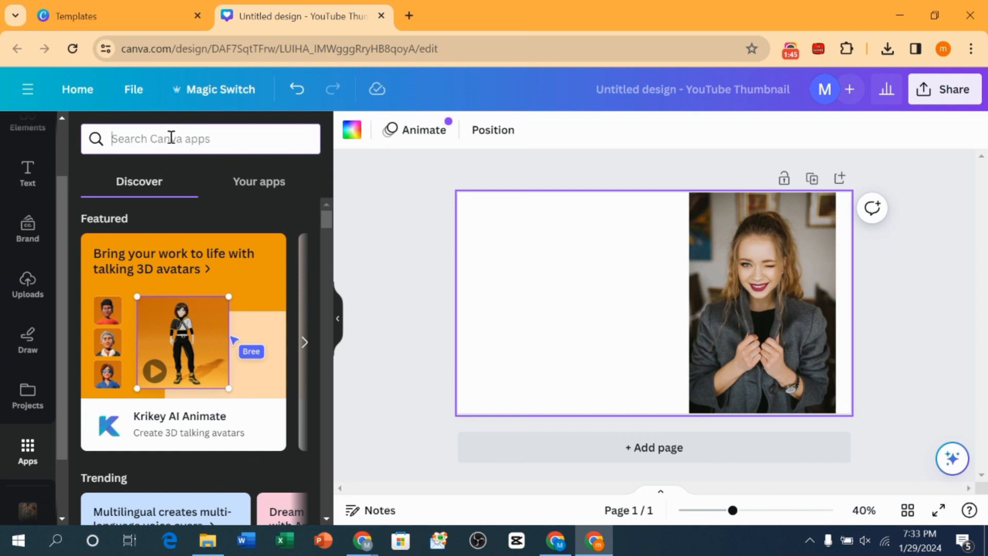
type("cartooni")
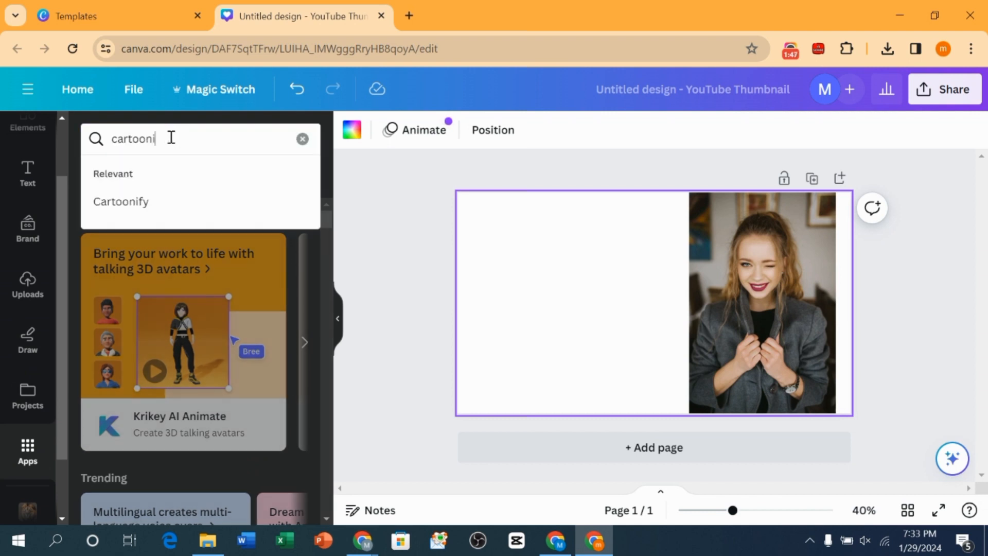
left_click(149, 198)
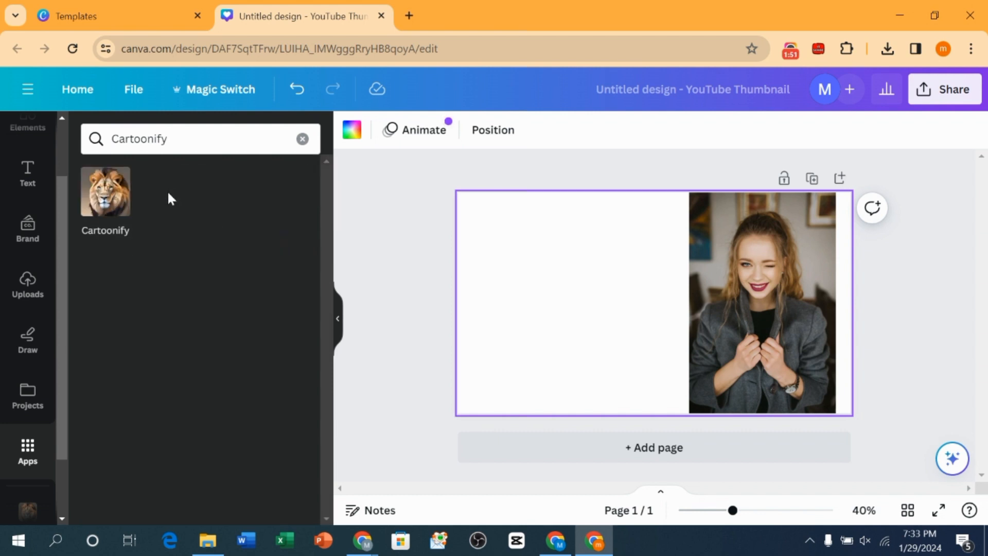
left_click(107, 202)
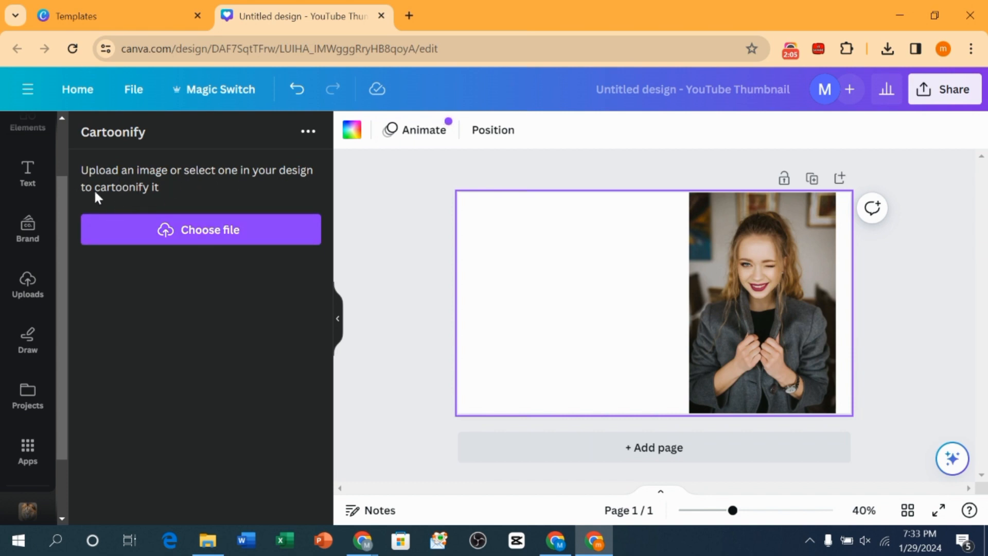
Choose the Pexels 388517 photo of the woman in the grey jacket from Downloads as the image to cartoonify
left_click(207, 235)
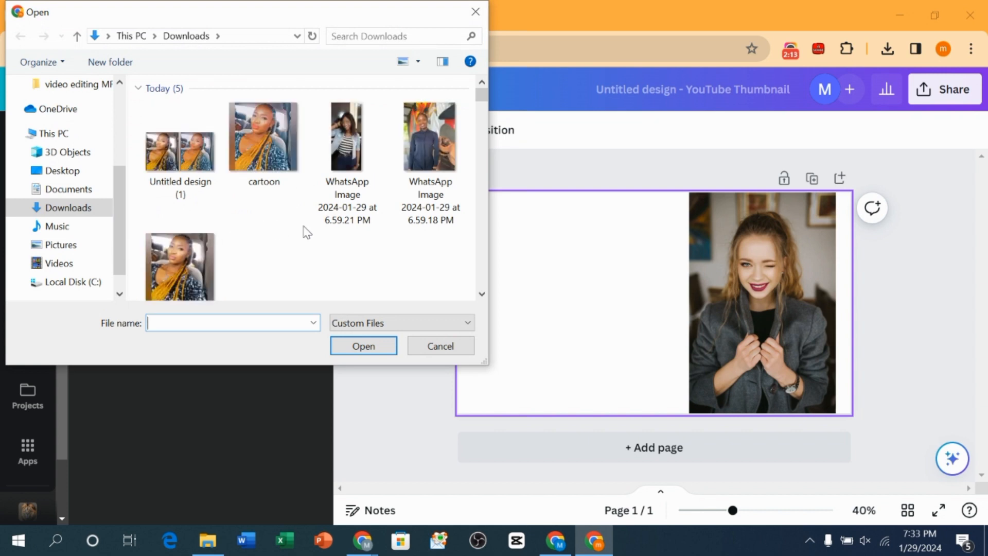
scroll(318, 231, "down", 1)
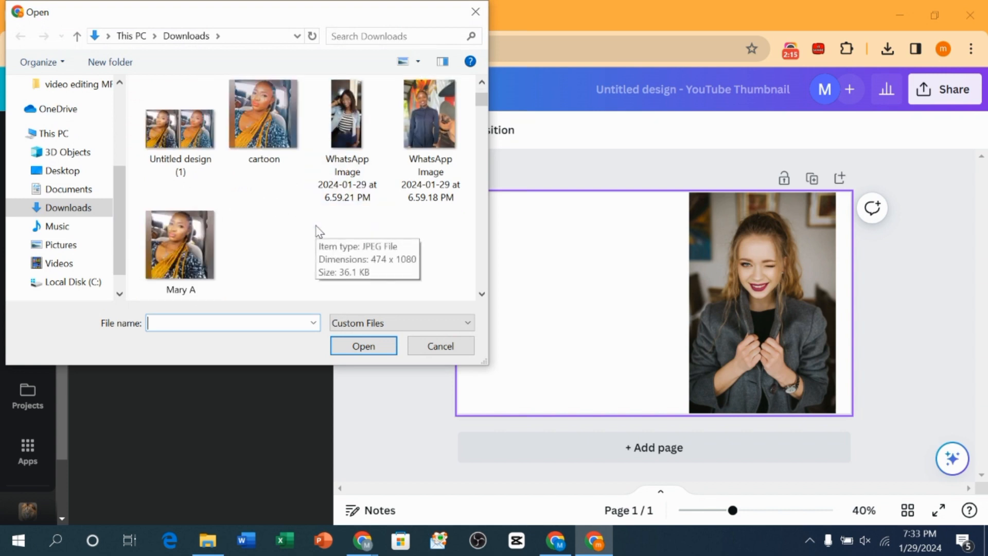
scroll(308, 227, "down", 1)
scroll(270, 219, "down", 3)
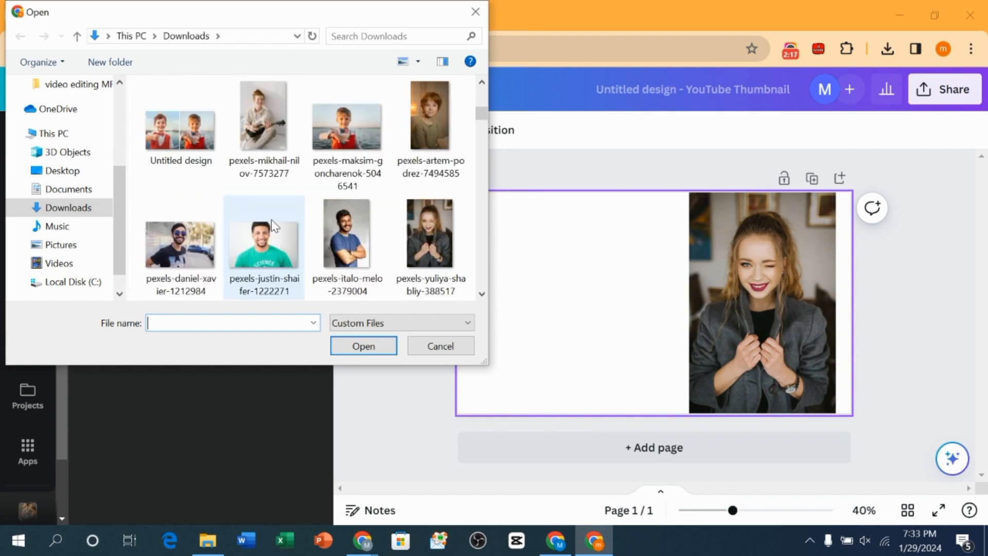
left_click(442, 248)
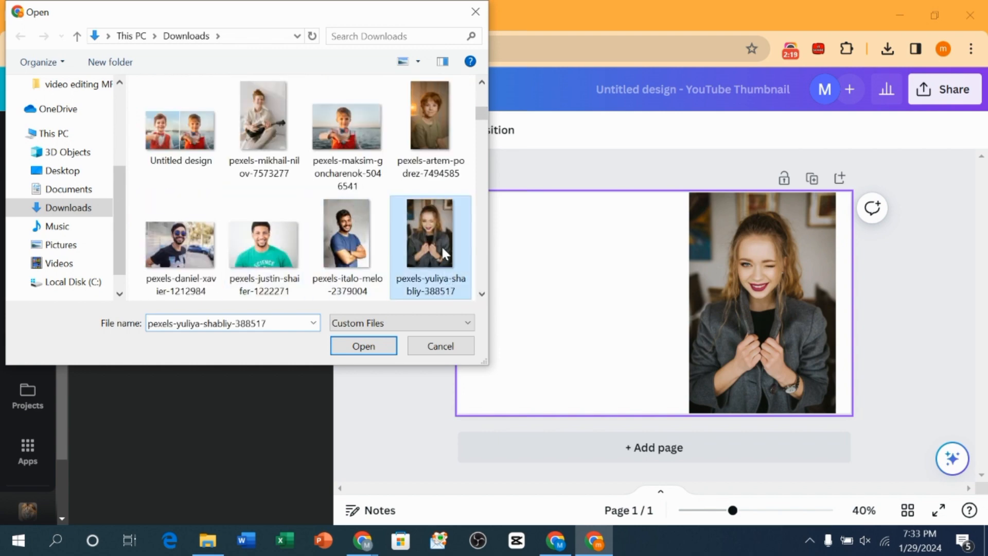
left_click(354, 349)
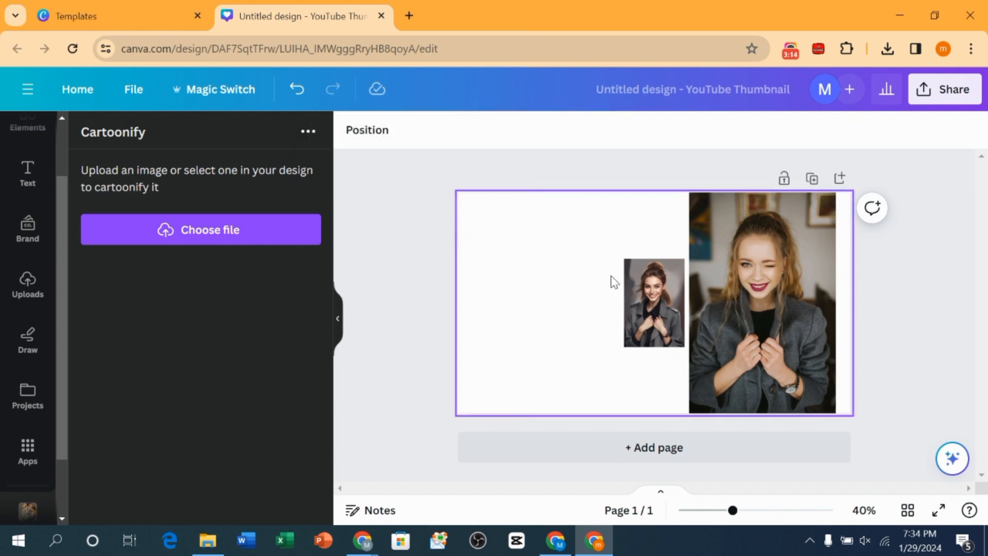
Enlarge the cartoon portrait to full page height and fit it directly beside the original photo, on its left
left_click_drag(652, 302, 508, 264)
left_click_drag(540, 309, 621, 402)
left_click_drag(569, 326, 649, 309)
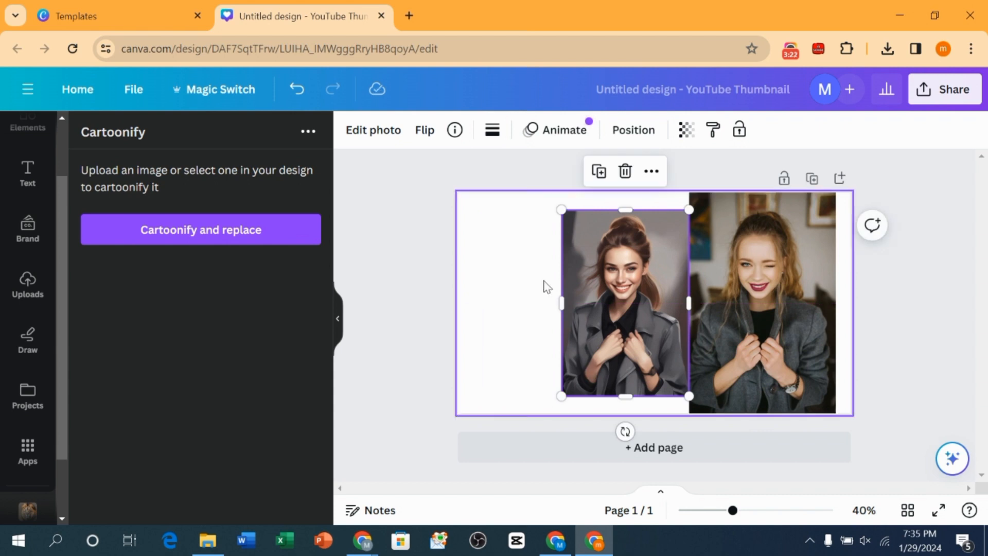
left_click_drag(562, 210, 530, 206)
left_click_drag(548, 400, 512, 408)
left_click_drag(637, 372, 628, 355)
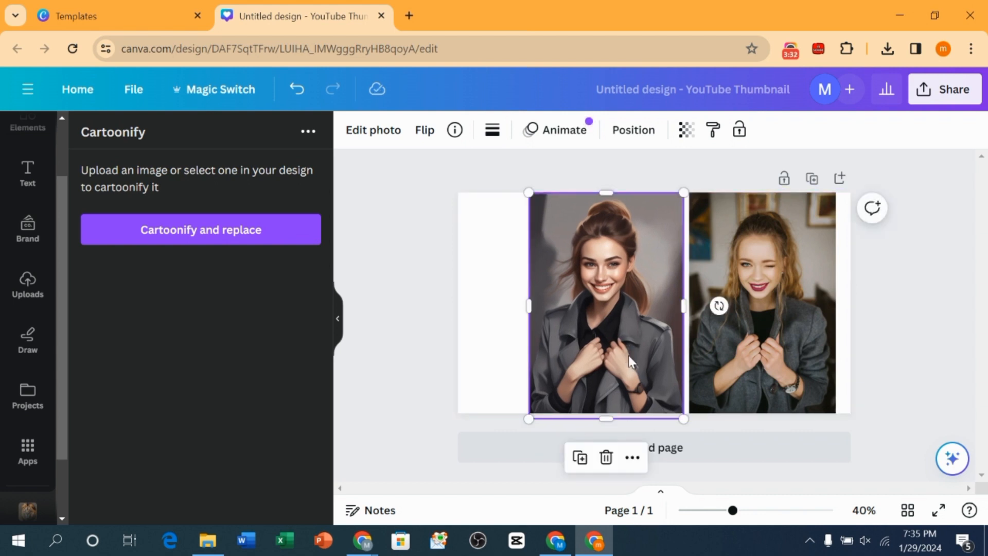
left_click_drag(681, 310, 688, 311)
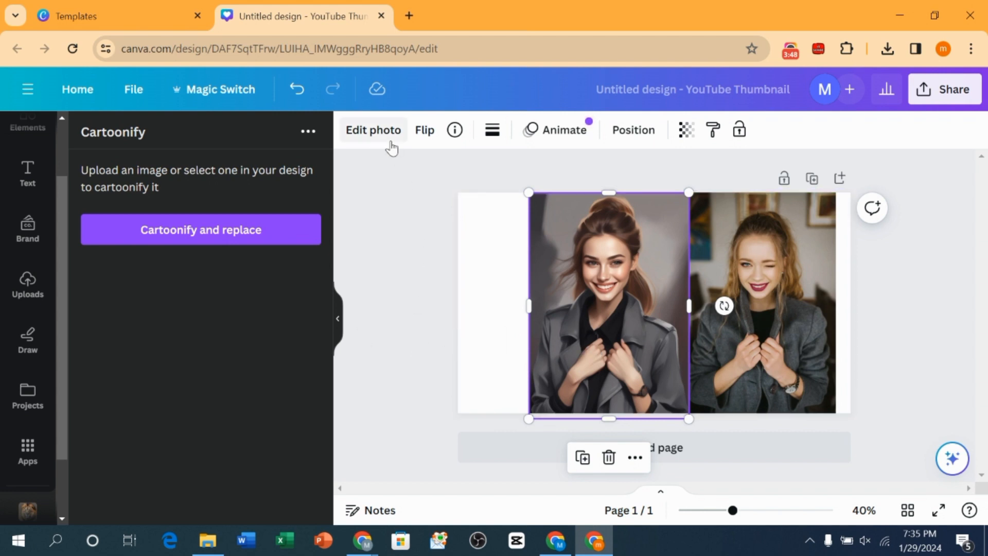
left_click(400, 284)
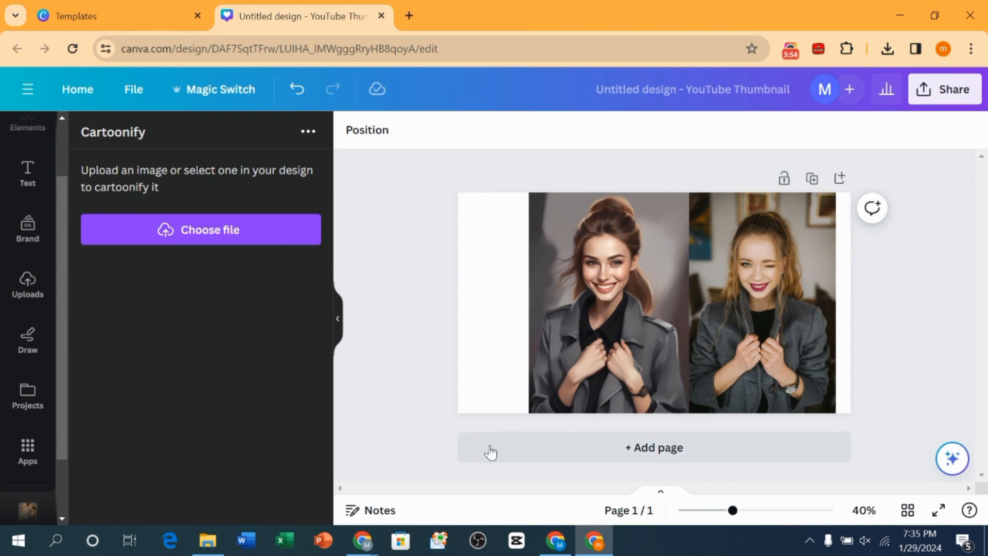
Add a second page and place the original woman's photo along its right edge at full page height
left_click(641, 456)
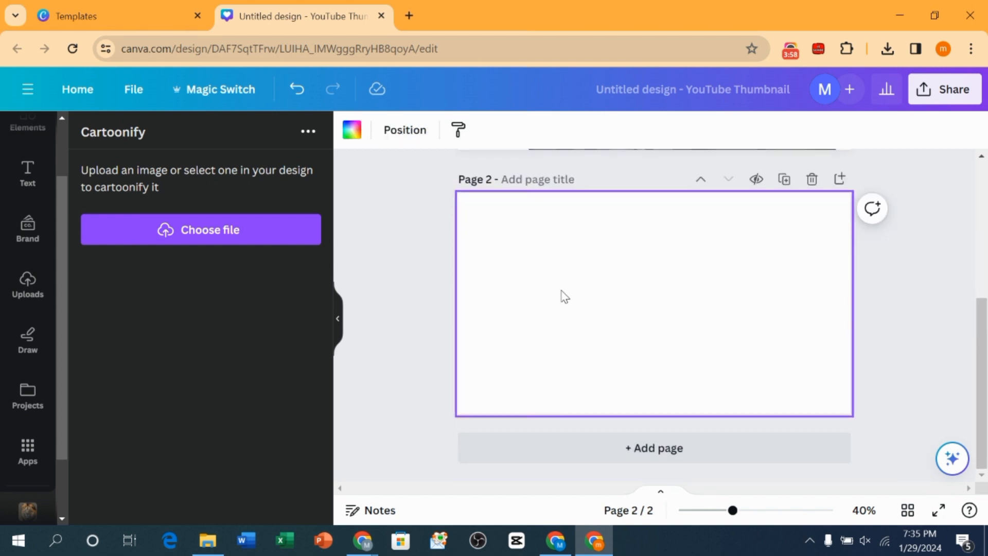
left_click(23, 291)
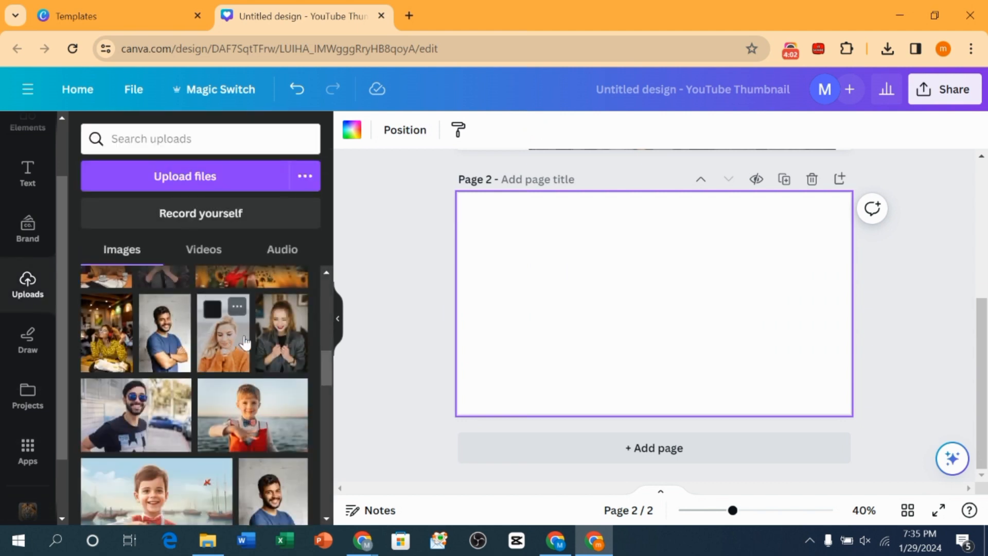
left_click(276, 333)
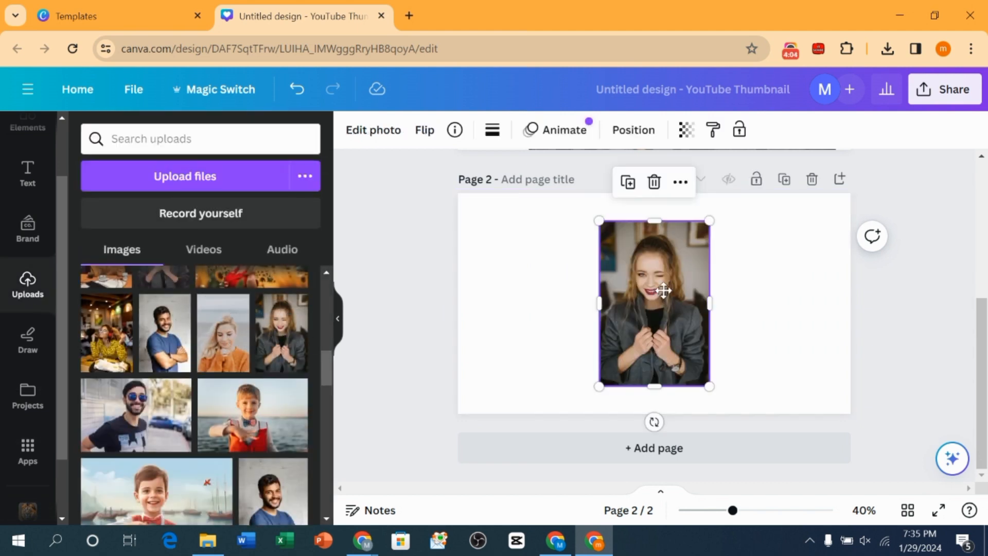
left_click_drag(661, 286, 792, 258)
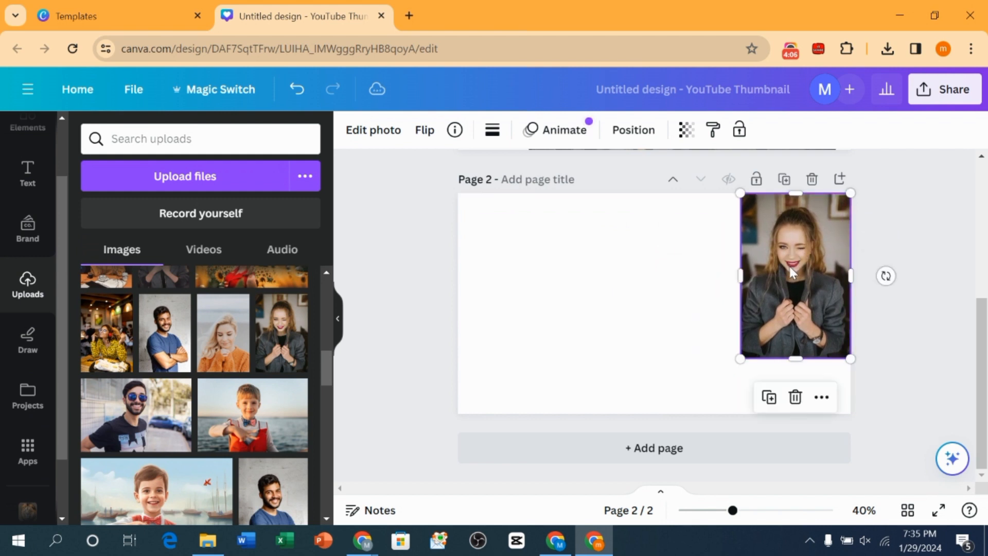
left_click_drag(739, 357, 705, 412)
left_click(659, 334)
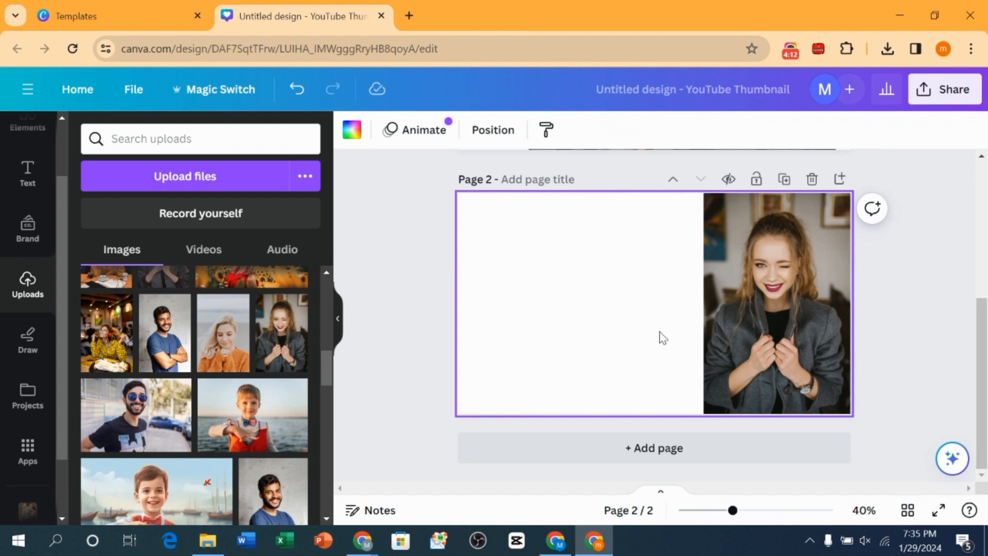
Insert a second copy of the woman's photo on page 2, at full page height directly left of the first
left_click(712, 342)
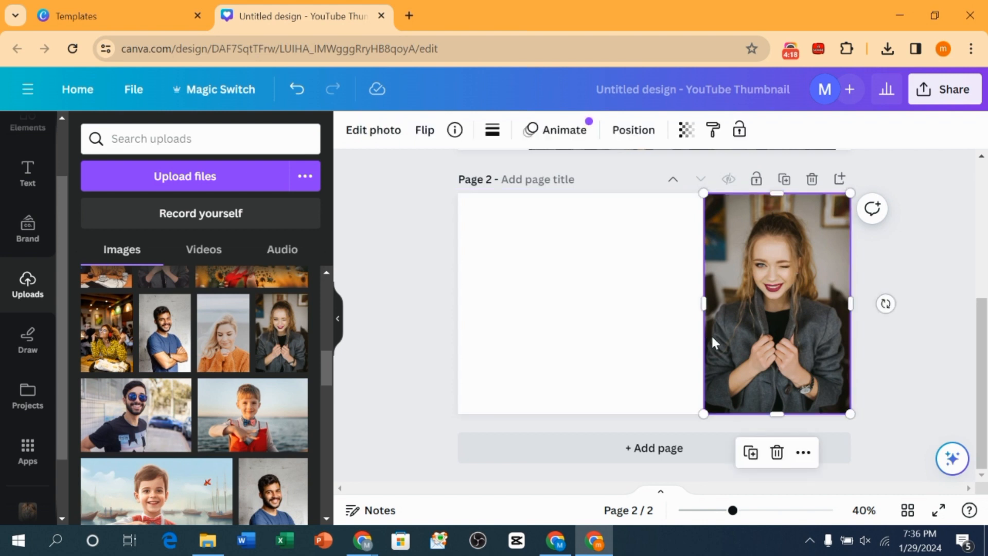
left_click(309, 344)
left_click_drag(609, 319, 622, 284)
left_click_drag(595, 357, 536, 397)
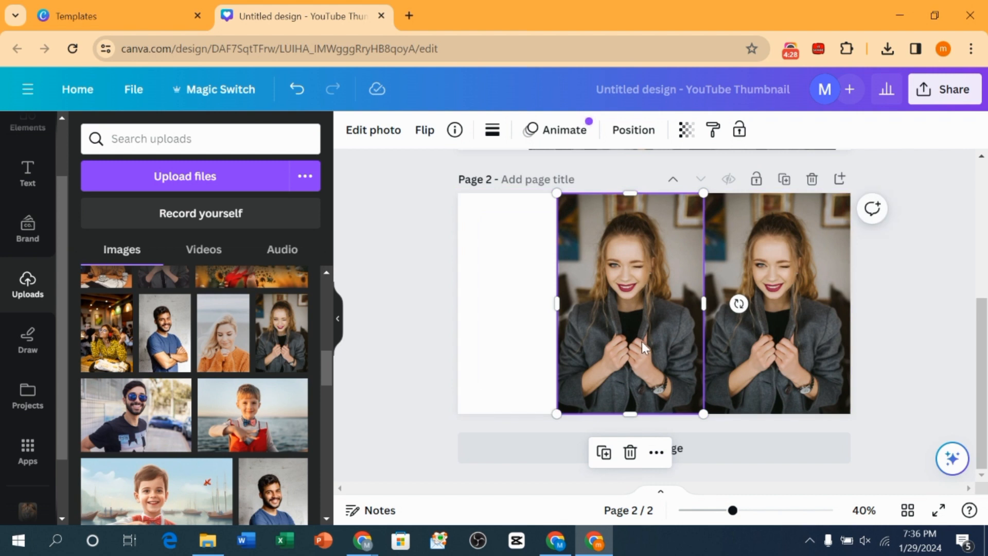
Revert the design from the new photo editor to the old editor
left_click(371, 134)
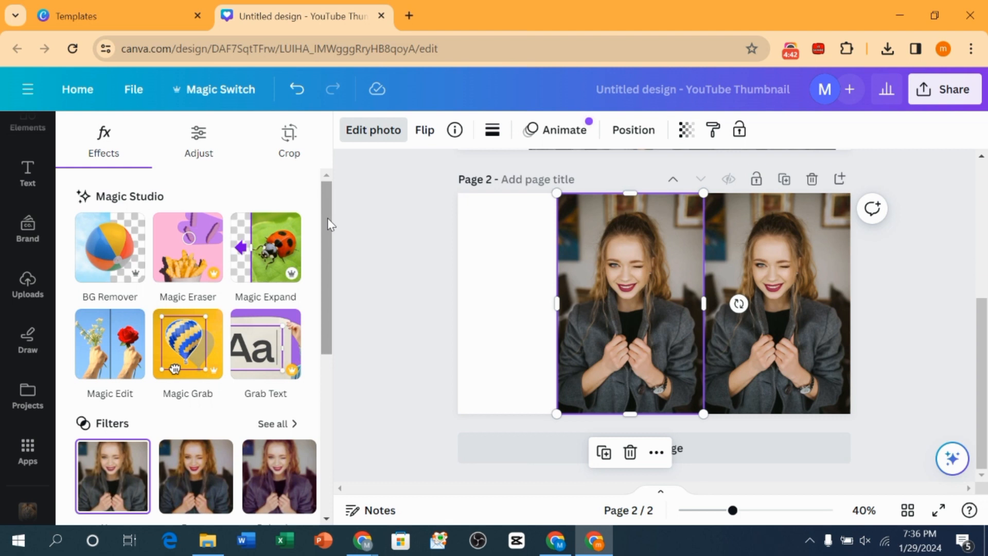
scroll(329, 225, "down", 6)
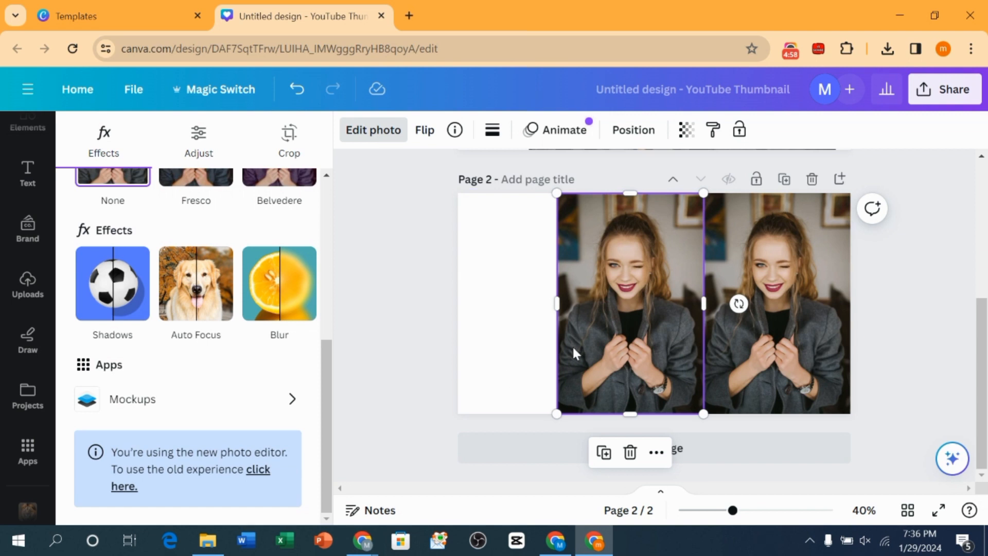
left_click(264, 471)
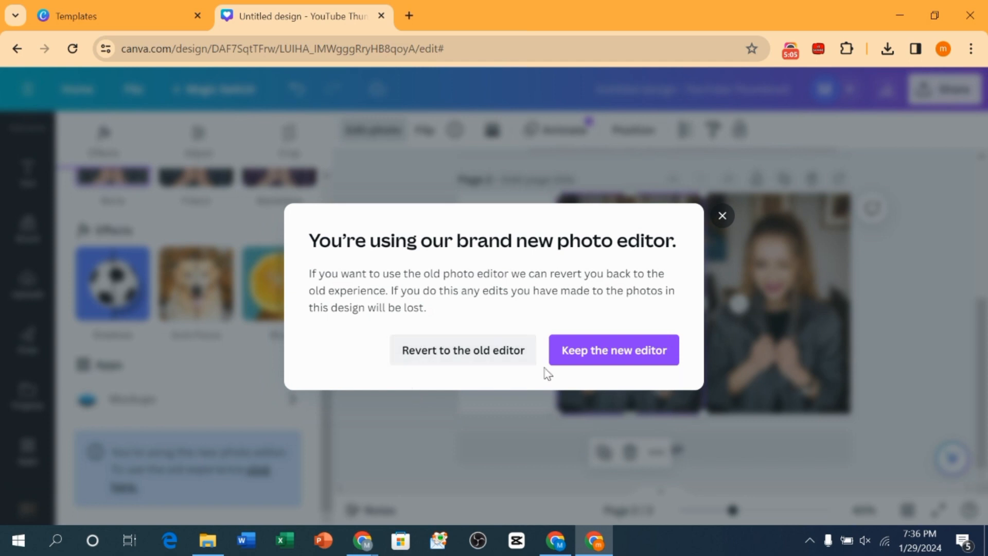
left_click(494, 355)
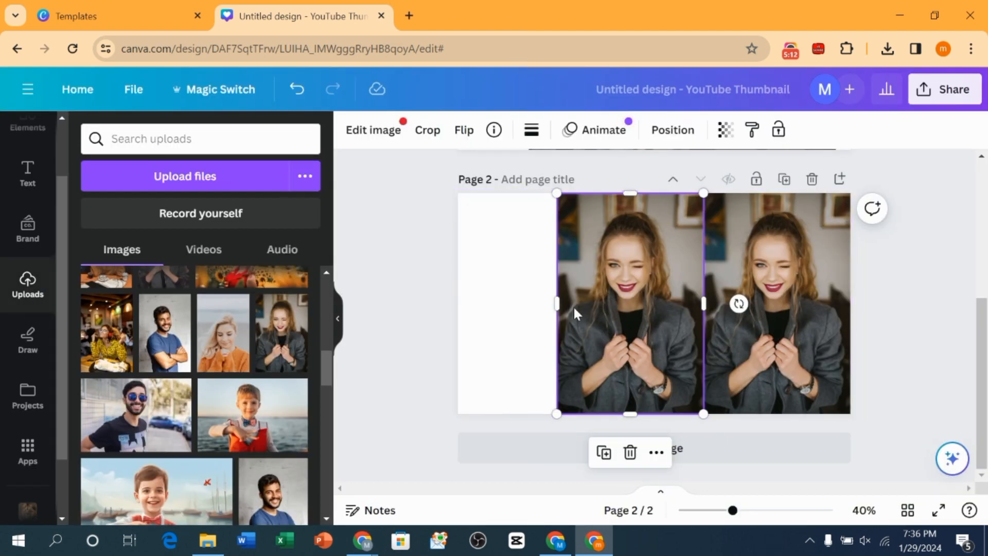
Search the image effects for "Prisma" and open the Prisma styles for the middle photo on page 2
left_click(373, 137)
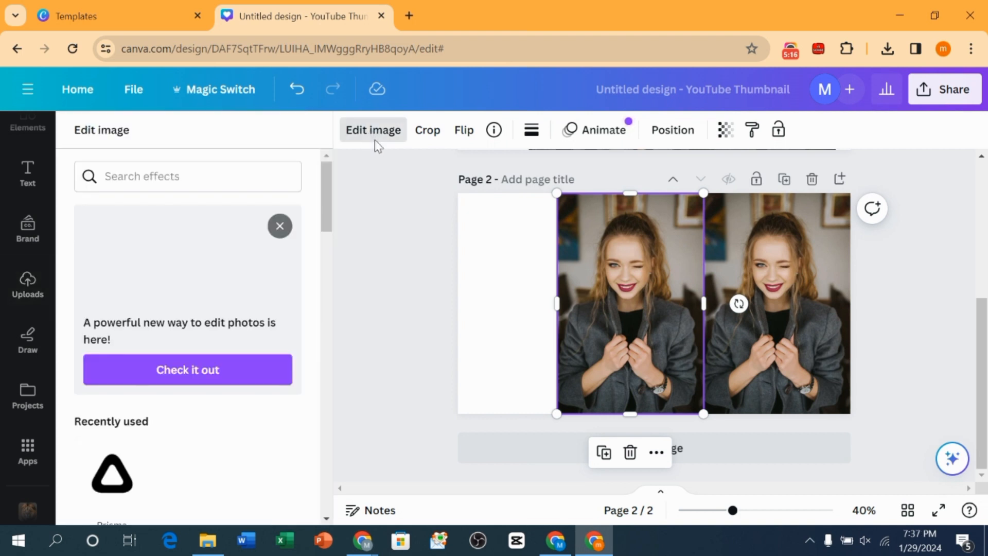
left_click(195, 176)
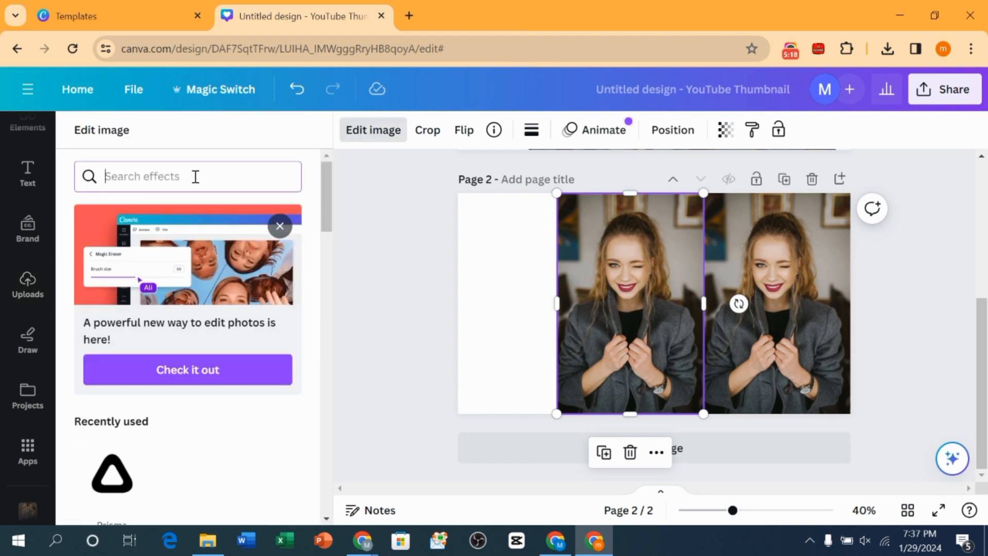
type("p")
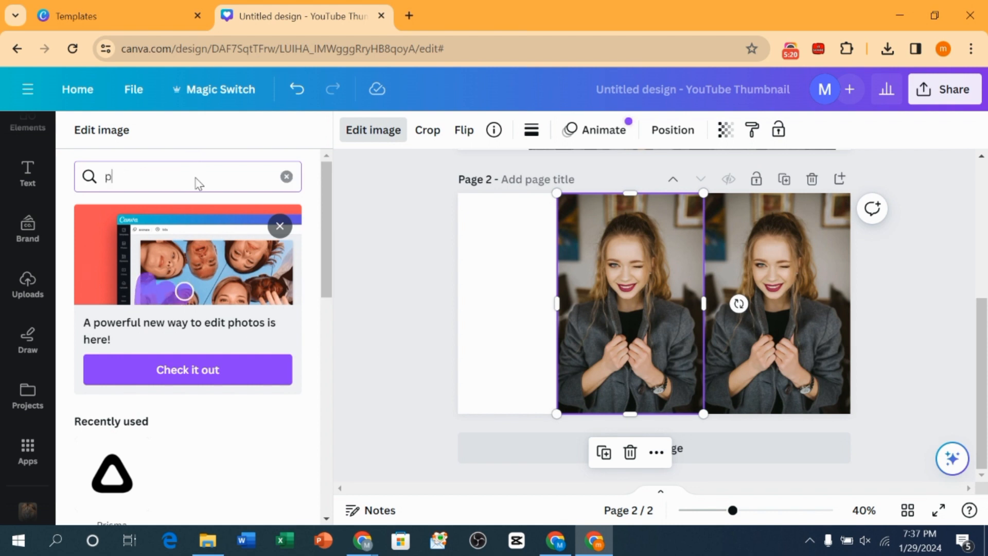
type("risma")
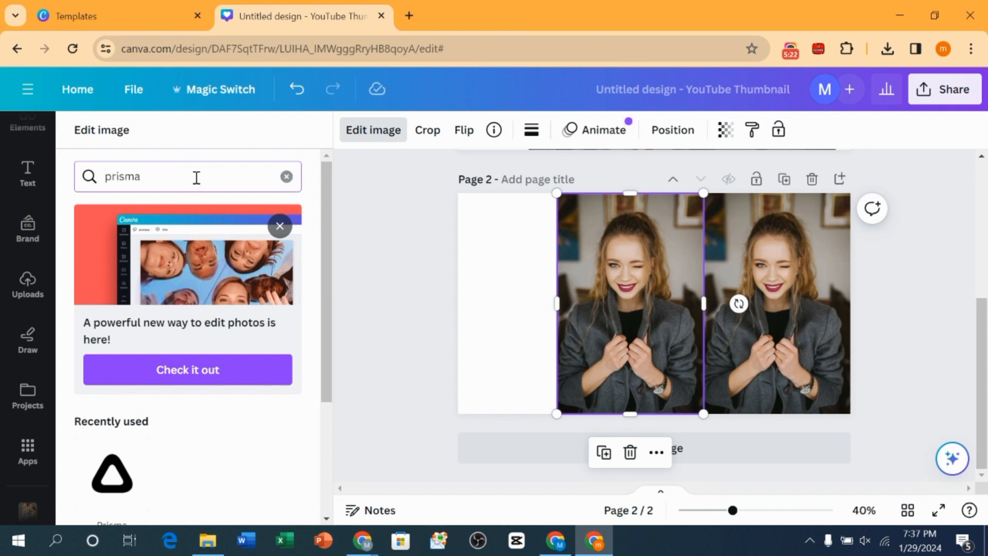
right_click(132, 180)
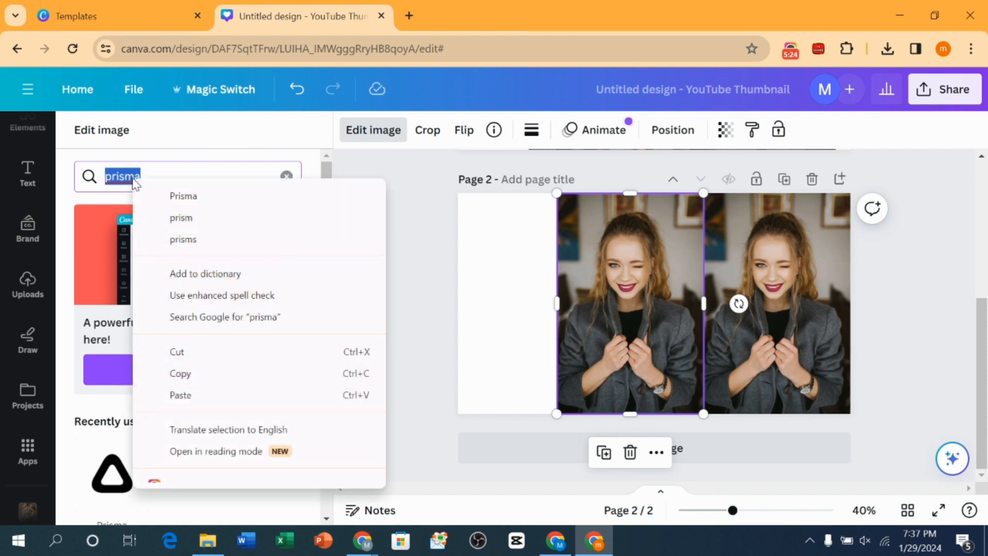
key("Escape")
type("Prisma")
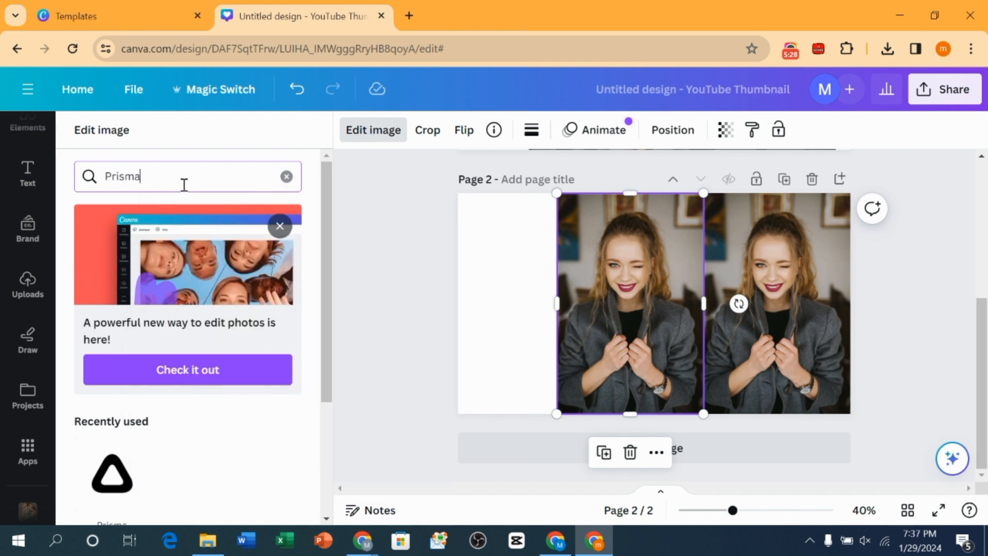
scroll(329, 266, "down", 4)
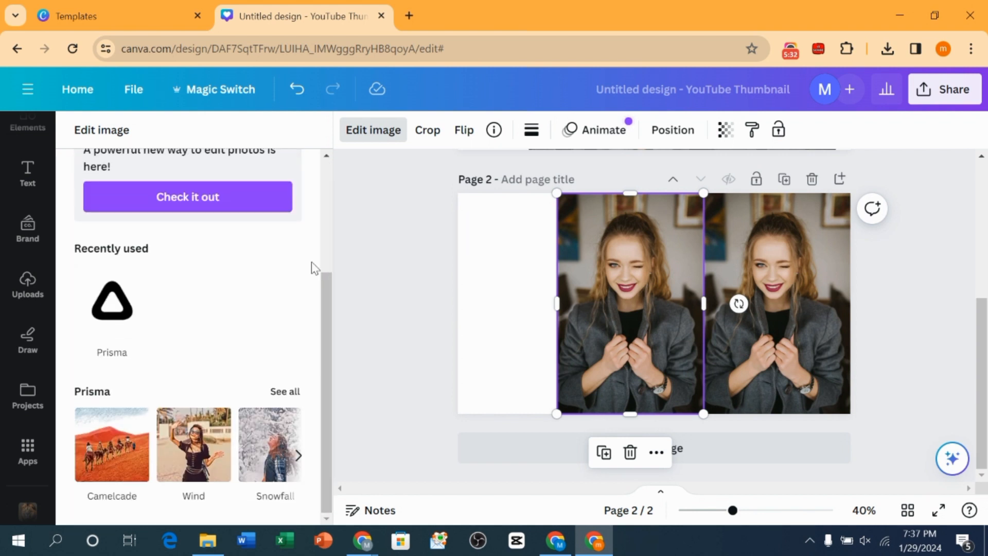
left_click(119, 319)
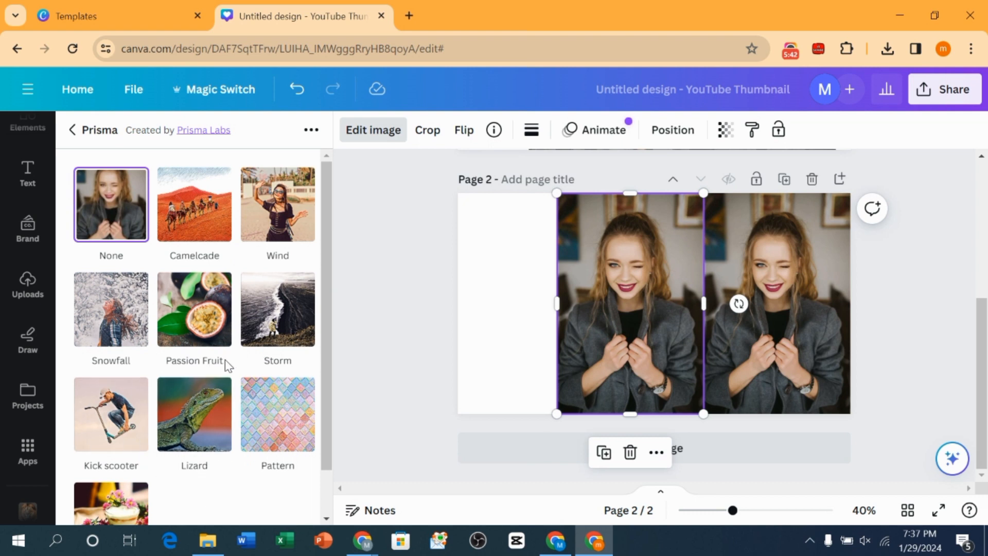
Preview the Camelcade and Wind styles on the photo and apply Camelcade
left_click(209, 226)
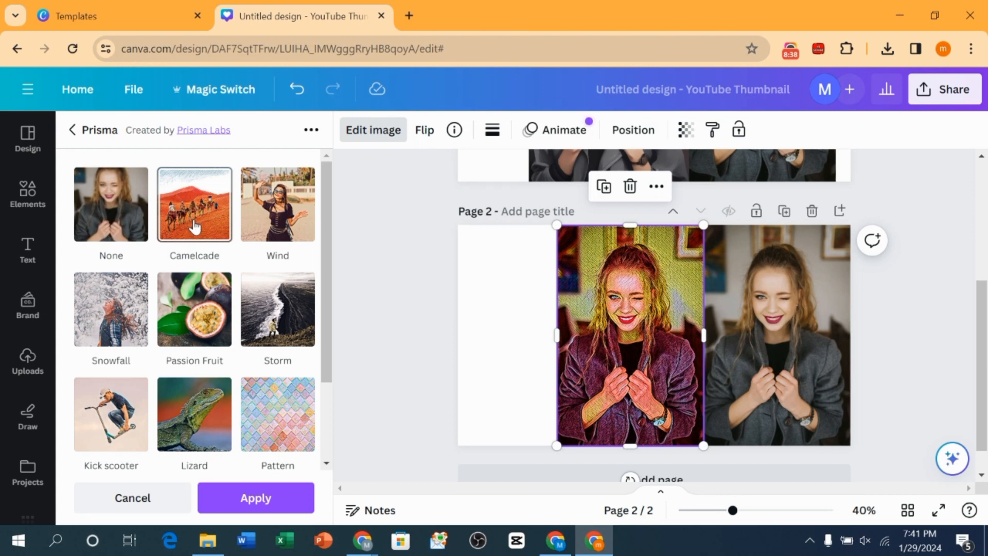
left_click(289, 227)
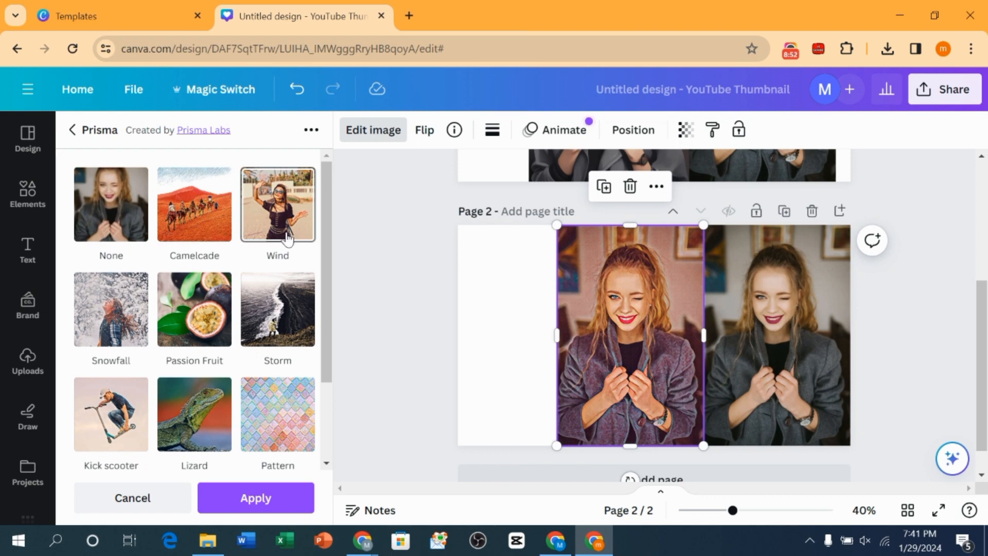
left_click(191, 238)
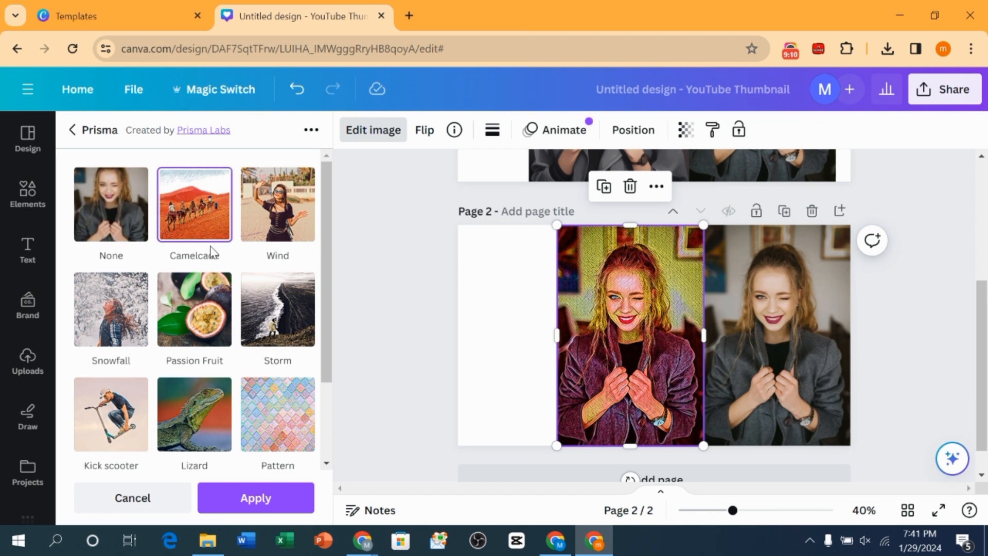
left_click(268, 506)
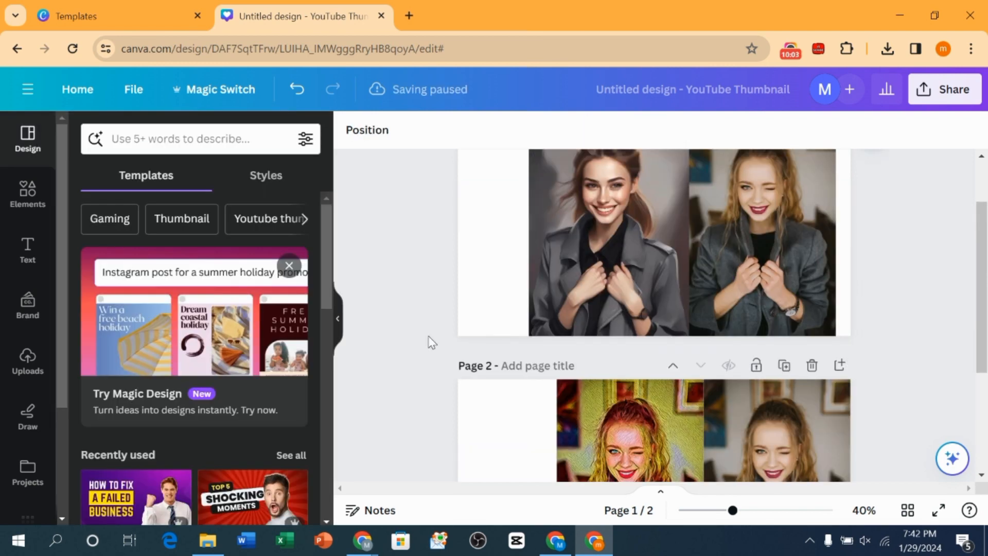
Review both pages and open the download options for the two-page design
scroll(431, 342, "up", 2)
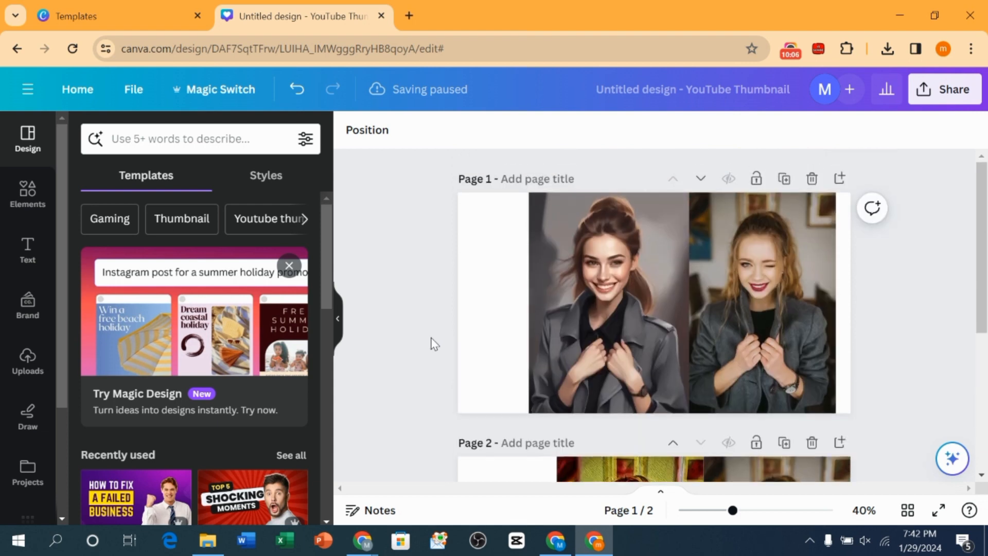
scroll(436, 344, "down", 4)
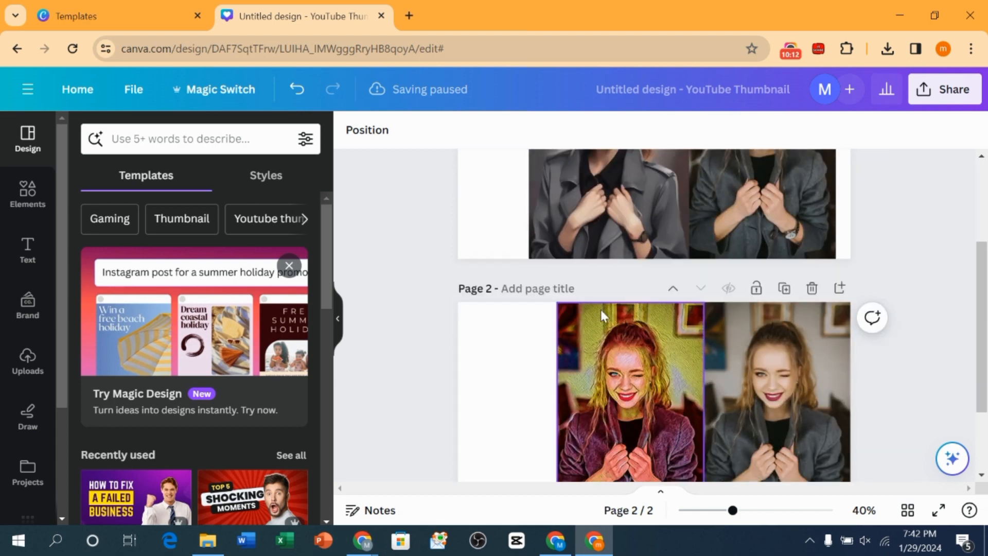
left_click(933, 102)
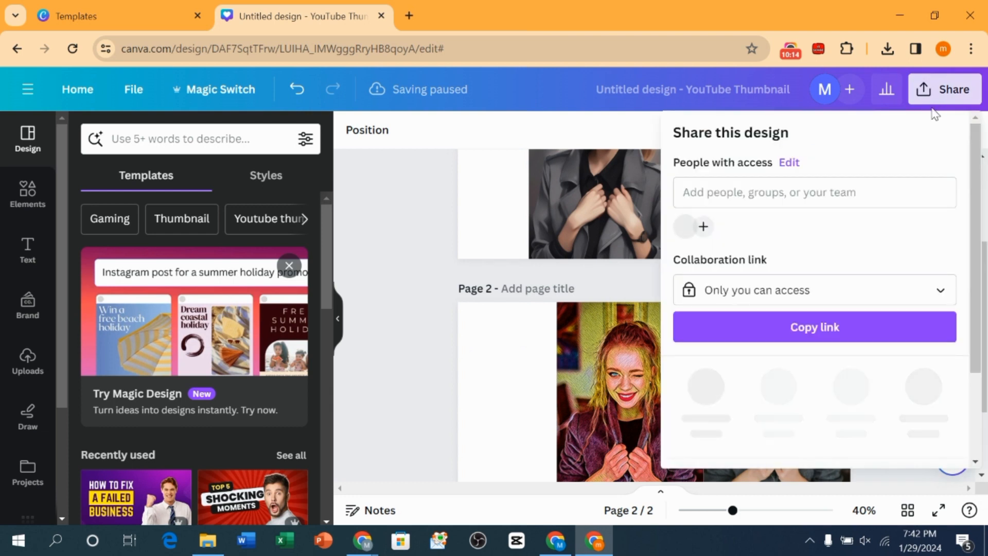
scroll(911, 303, "down", 1)
scroll(908, 307, "down", 3)
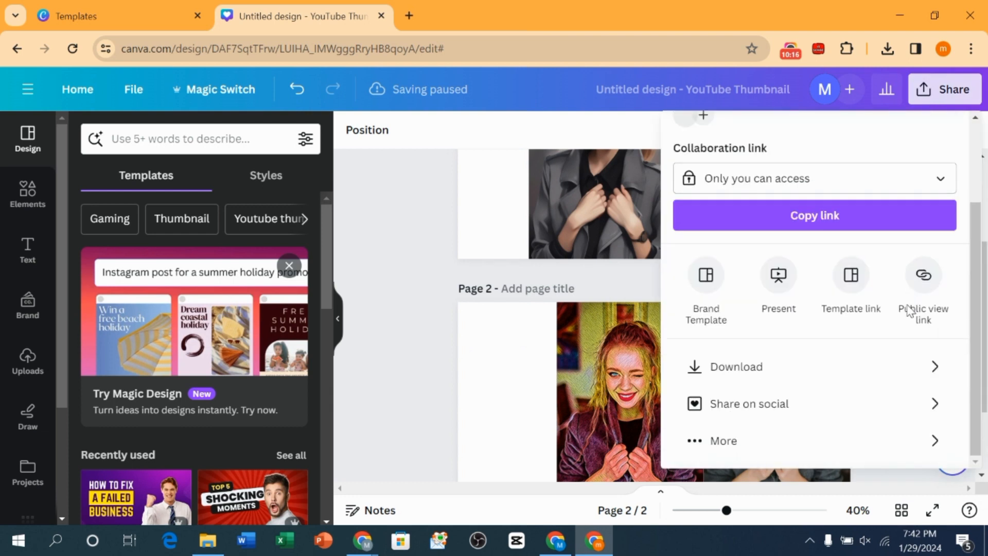
left_click(811, 379)
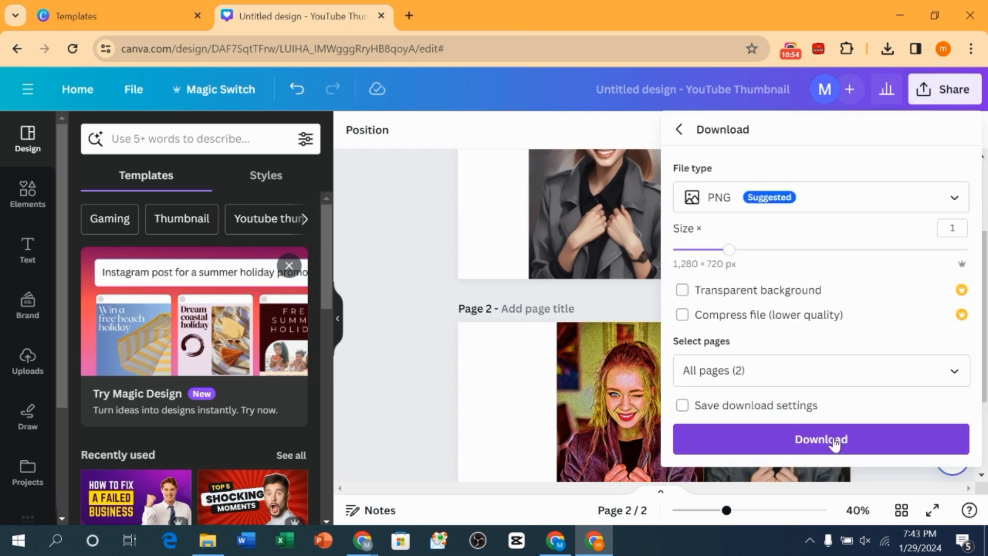